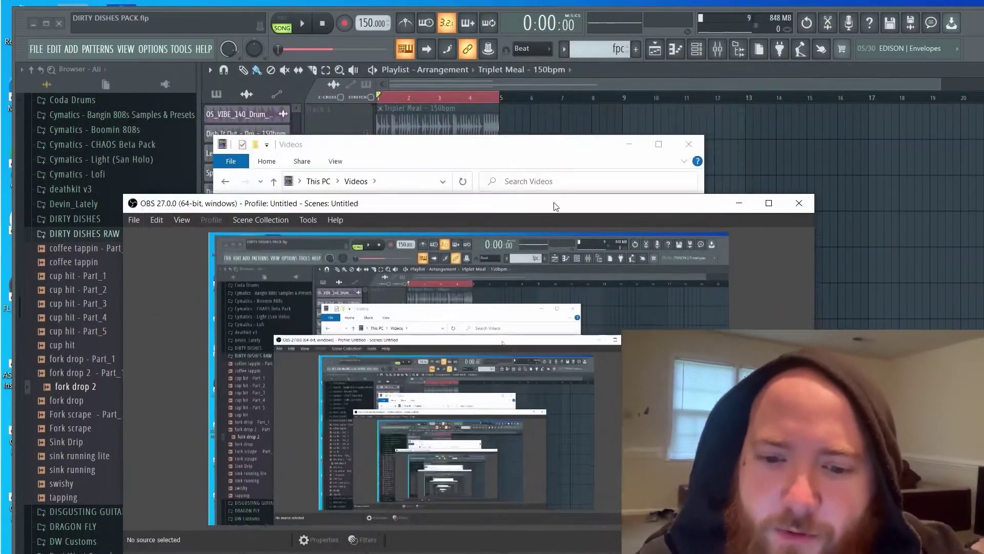
# Close the Videos folder window and place the raw coffee tappin sample at the start of Track 6, without a stray duplicate
pyautogui.click(392, 152)
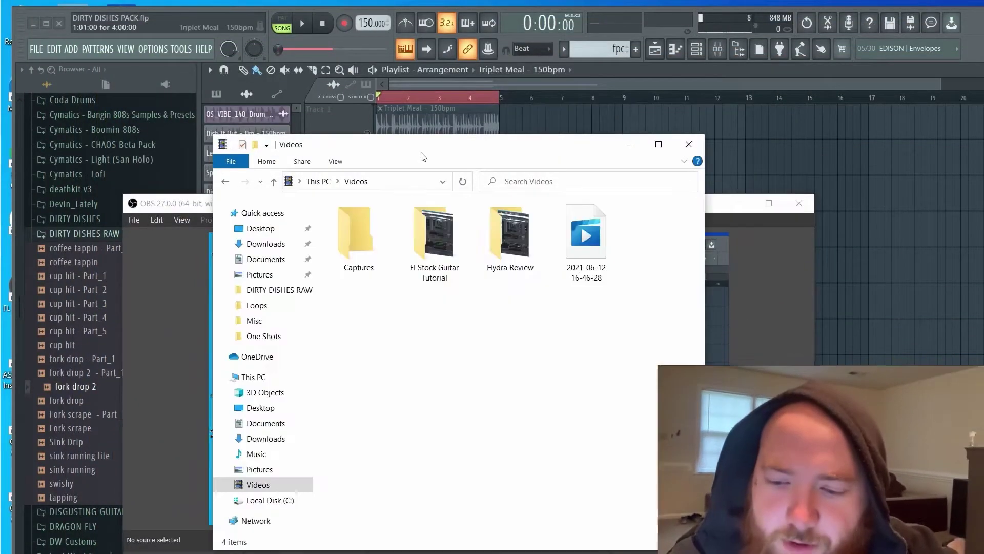
pyautogui.click(688, 146)
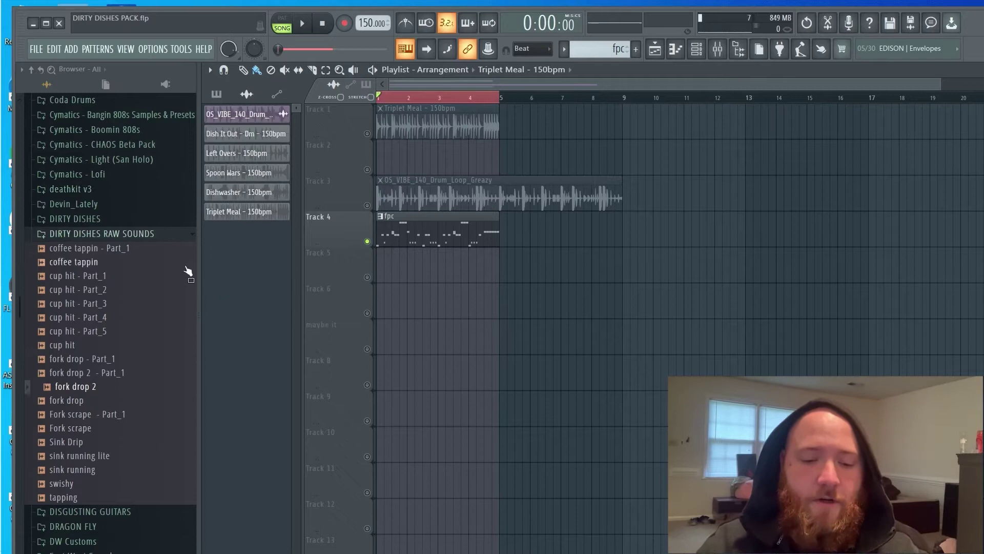
pyautogui.moveTo(87, 266); pyautogui.dragTo(431, 302)
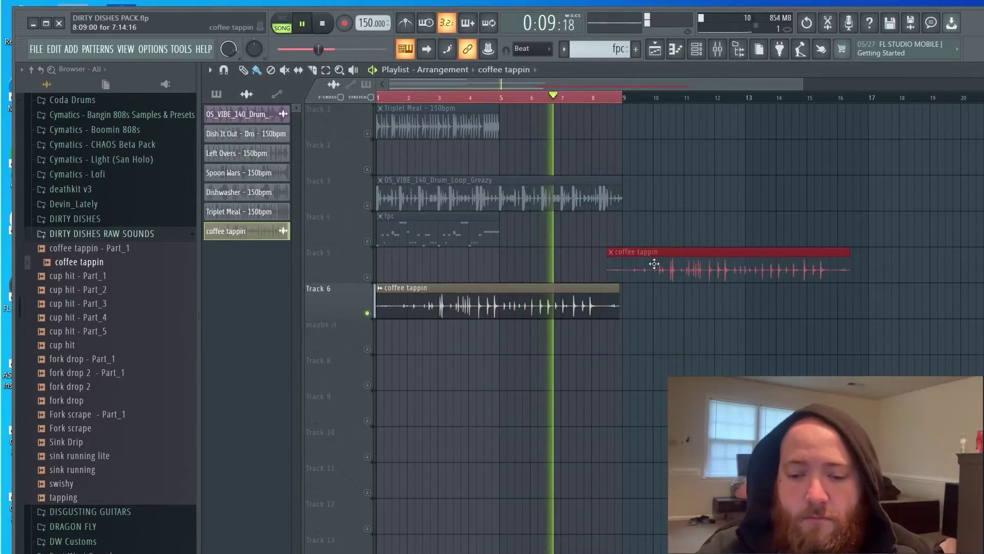
pyautogui.rightClick(654, 263)
pyautogui.press('space')
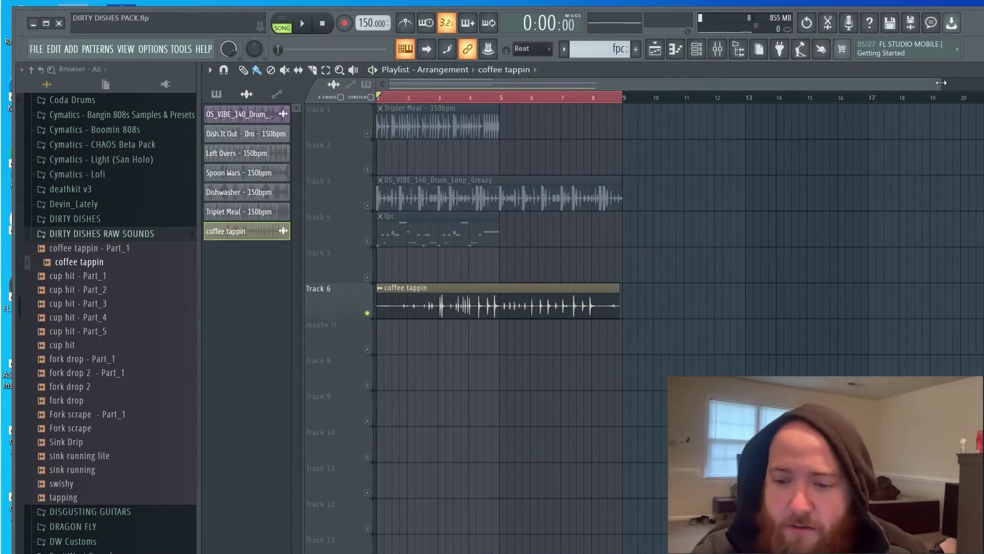
# Preview samples Coffe Mug - 01 to Coffe Mug - 04 in the One Shots folder of the DIRTY DISHES percussion sounds
pyautogui.moveTo(941, 82); pyautogui.dragTo(592, 82)
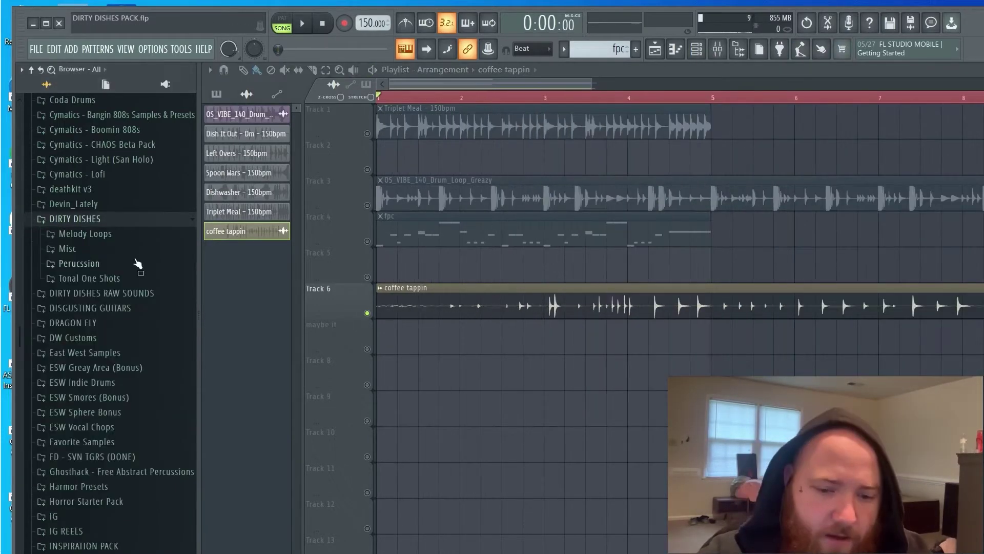
pyautogui.click(124, 262)
pyautogui.click(110, 295)
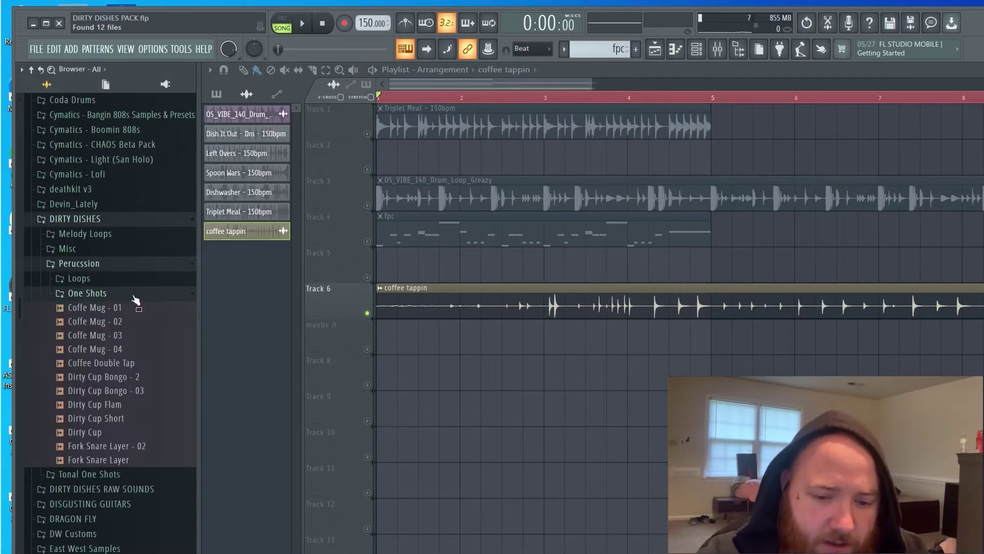
pyautogui.click(116, 307)
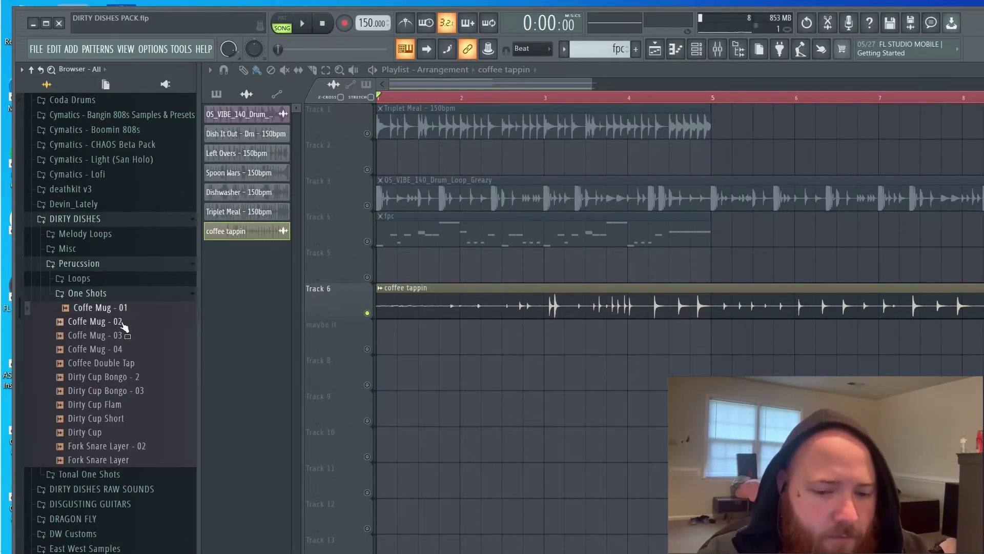
pyautogui.click(121, 322)
pyautogui.click(126, 336)
pyautogui.click(133, 350)
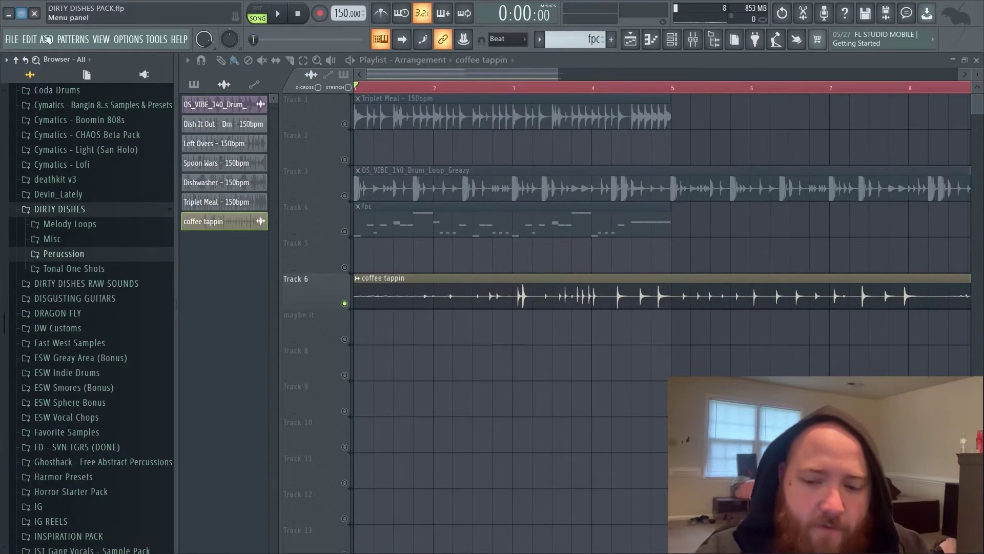
# Slice the coffee tappin clip down to a short double tap and keep only that piece at the start of Track 6
pyautogui.moveTo(513, 343); pyautogui.dragTo(488, 343)
pyautogui.rightClick(488, 343)
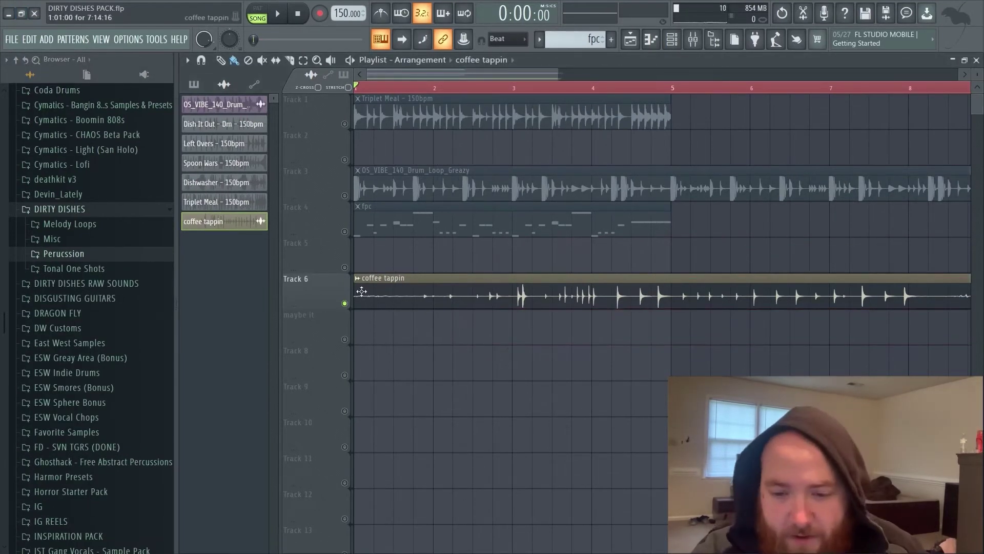
pyautogui.moveTo(356, 290); pyautogui.dragTo(380, 313)
pyautogui.press('c')
pyautogui.rightClick(425, 293)
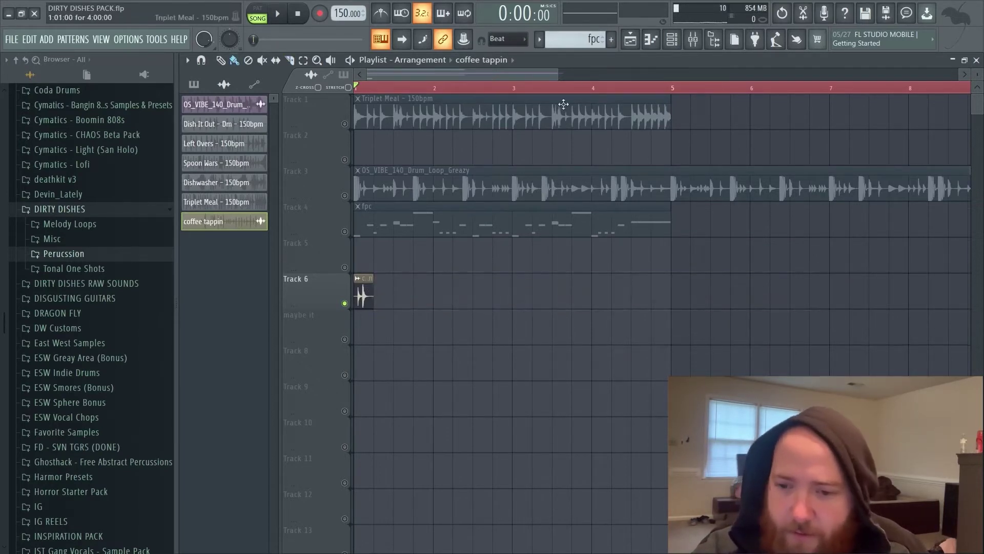
# Normalize the coffee tappin channel and route it to mixer track 19
pyautogui.moveTo(548, 74); pyautogui.dragTo(415, 75)
pyautogui.doubleClick(374, 292)
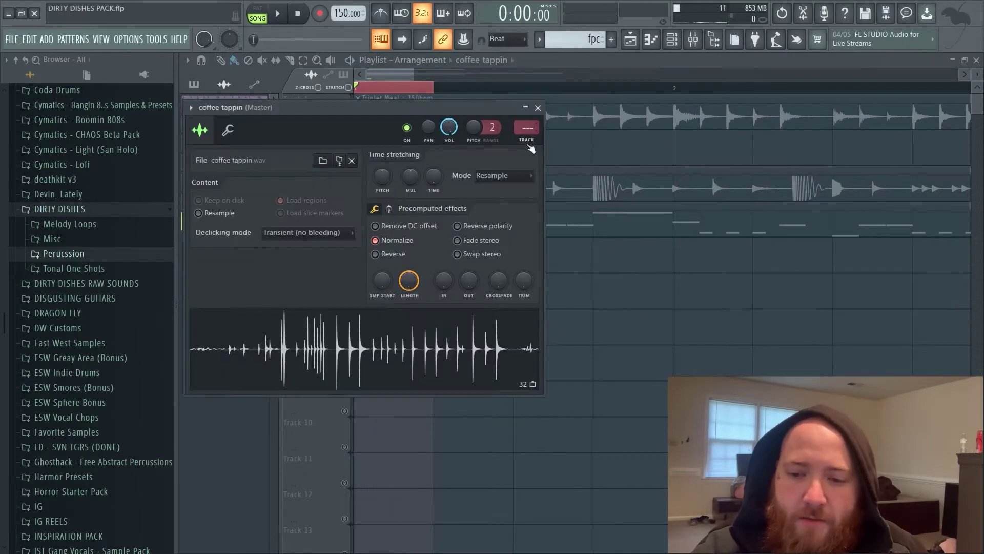
pyautogui.rightClick(451, 131)
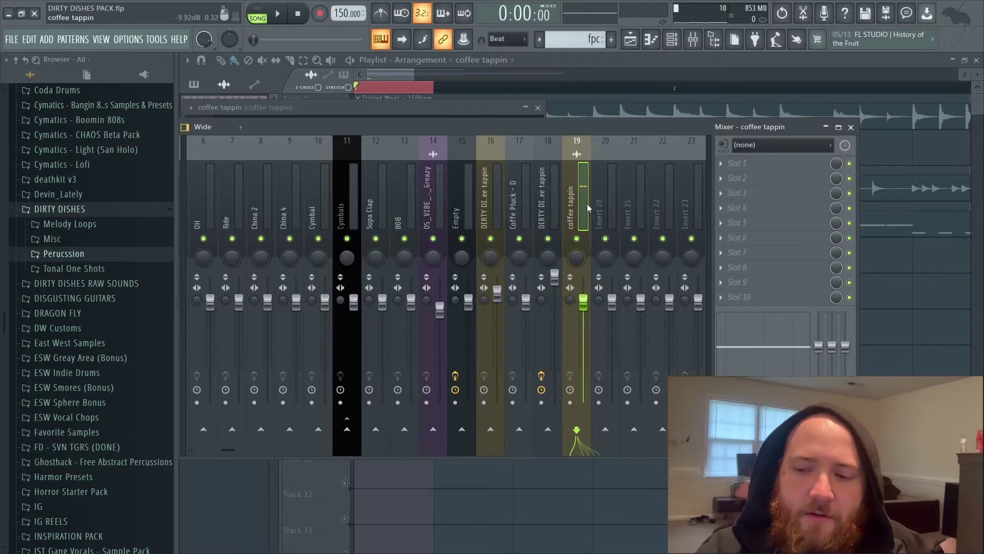
# Add Fruity Parametric EQ 2 to the coffee tappin mixer track and make band 1 a steep high-pass at about 137 Hz
pyautogui.click(738, 163)
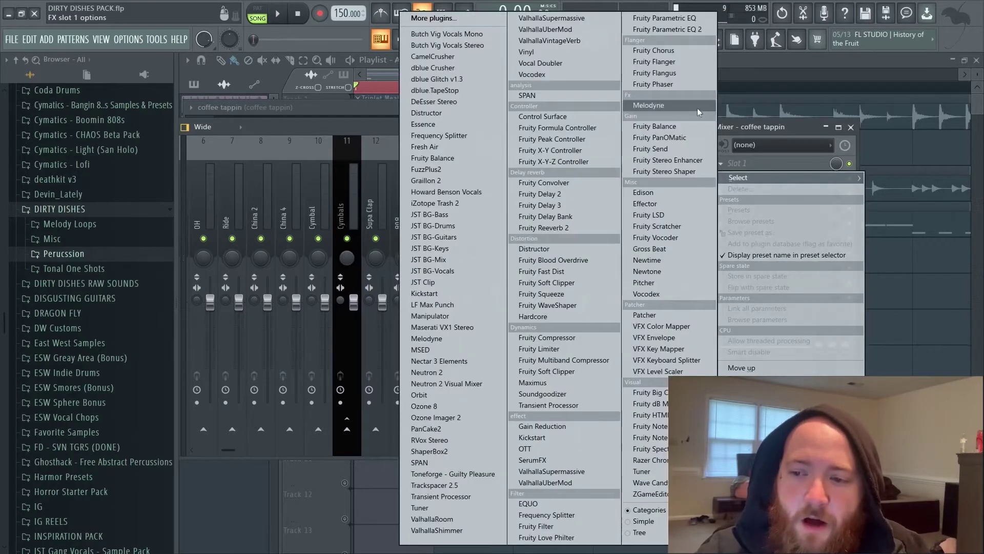
pyautogui.click(673, 29)
pyautogui.moveTo(495, 107); pyautogui.dragTo(615, 101)
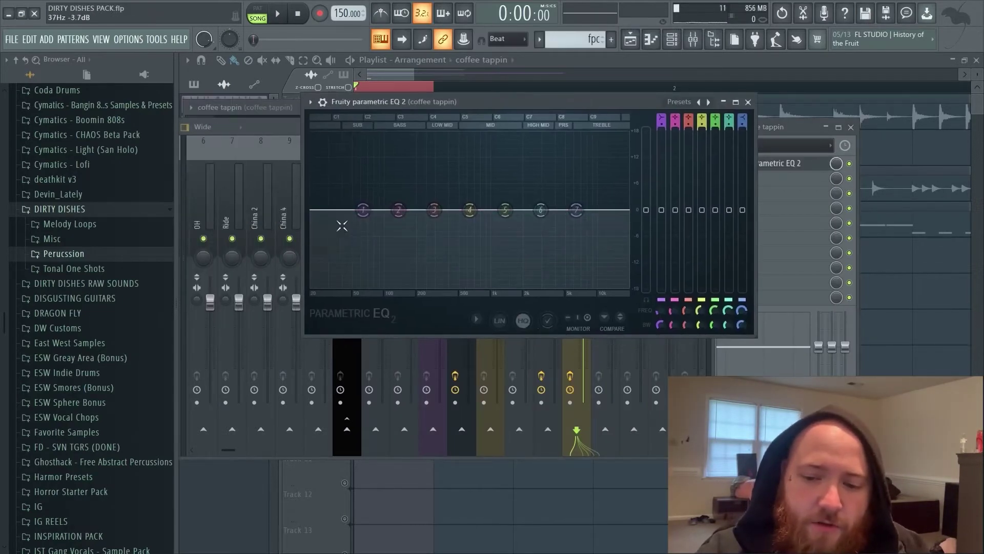
pyautogui.rightClick(363, 210)
pyautogui.click(368, 245)
pyautogui.rightClick(363, 210)
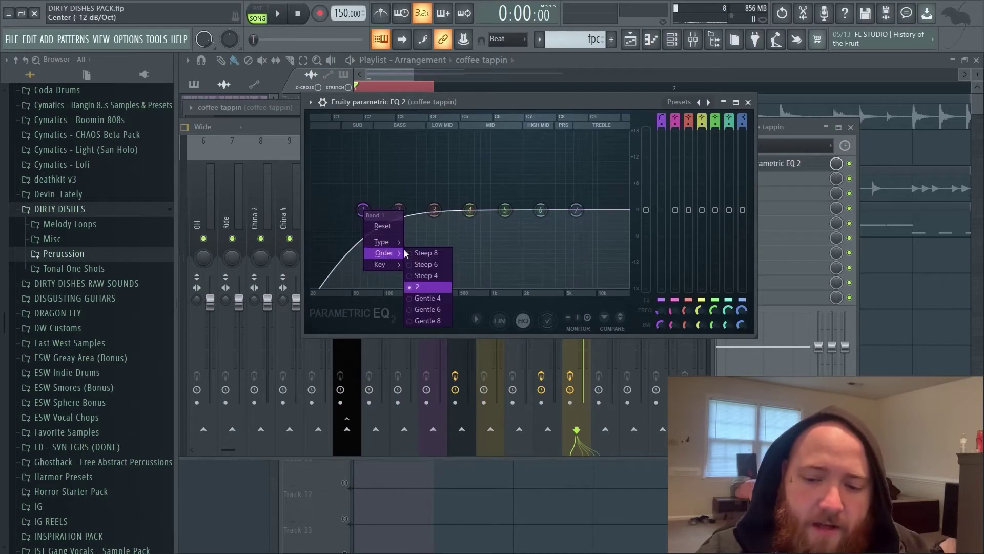
pyautogui.click(428, 287)
pyautogui.moveTo(364, 213); pyautogui.dragTo(401, 211)
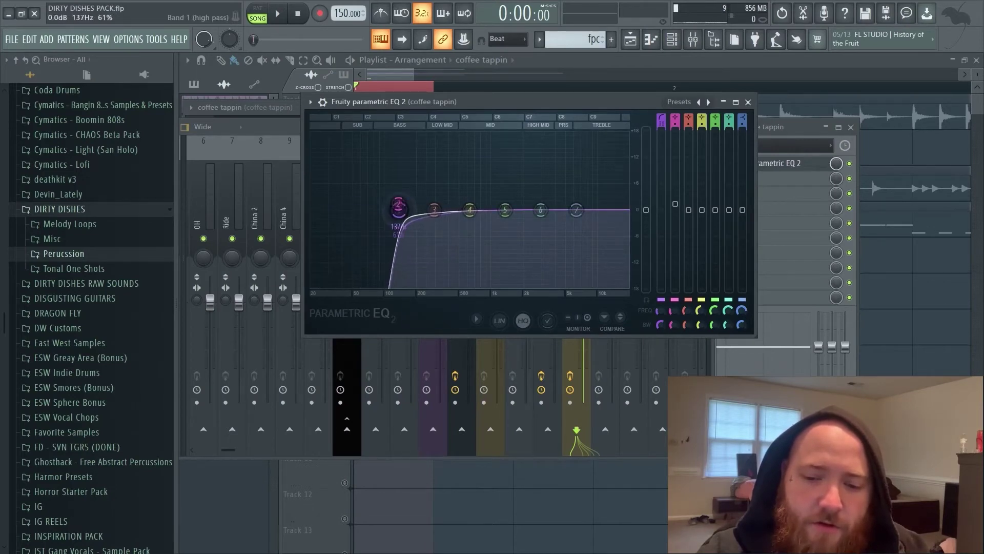
# Add Neutron 2 in the fourth effect slot and set its Compressor 1 threshold to about -16.4 dB
pyautogui.click(760, 209)
pyautogui.click(761, 209)
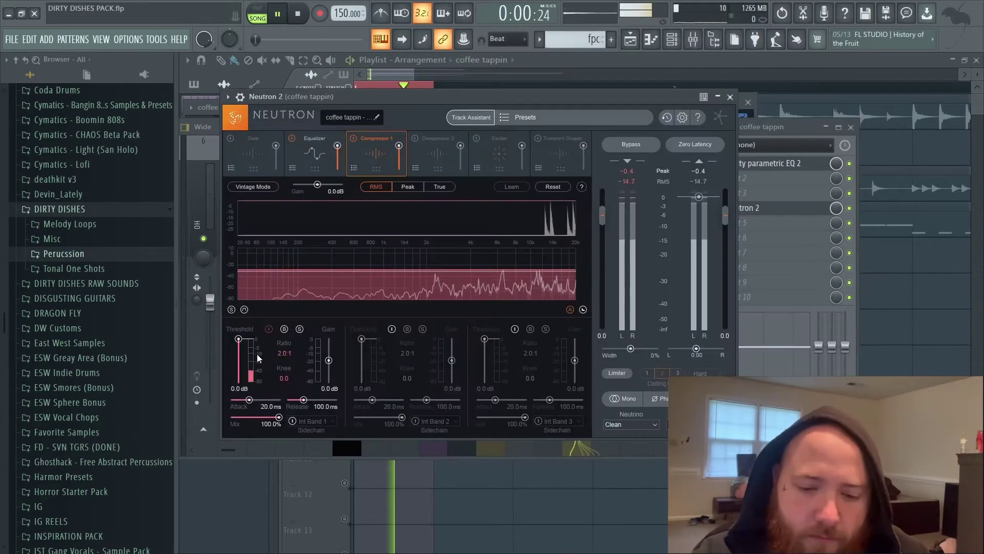
pyautogui.click(427, 372)
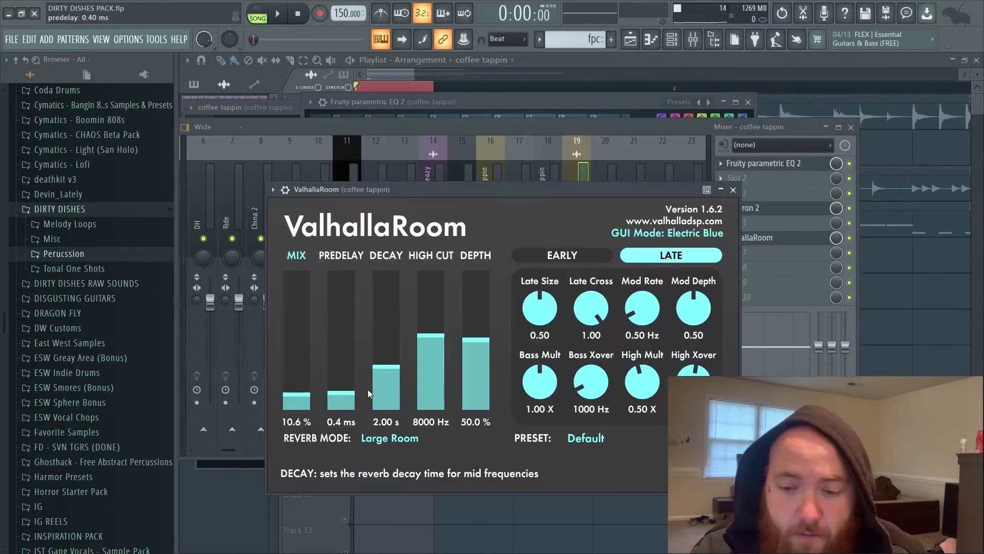
# Add a ValhallaRoom reverb with 10.6 % mix, 0.4 ms predelay and 0.27 s decay, and save the project
pyautogui.moveTo(369, 394); pyautogui.dragTo(371, 416)
pyautogui.moveTo(470, 189); pyautogui.dragTo(446, 145)
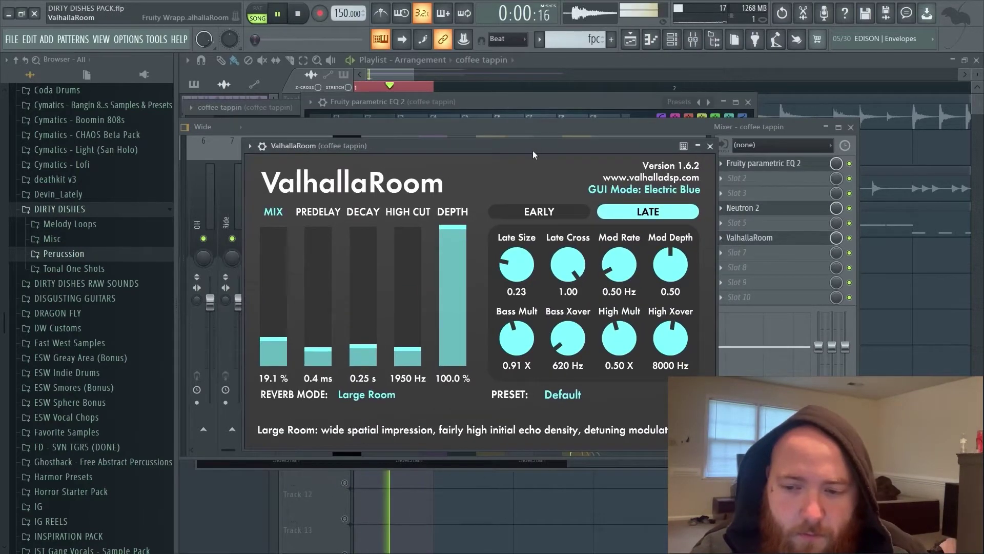
pyautogui.click(549, 127)
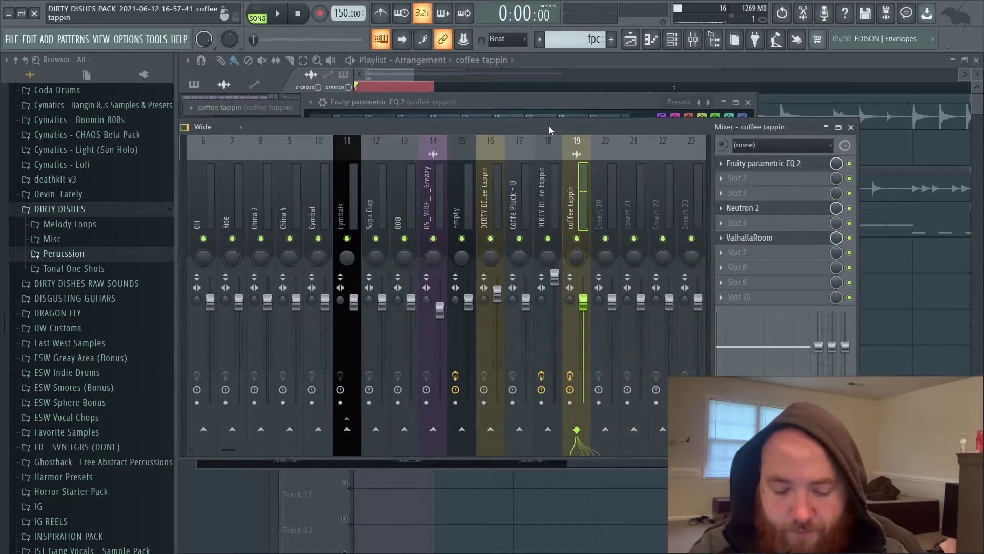
pyautogui.hotkey('ctrl', 's')
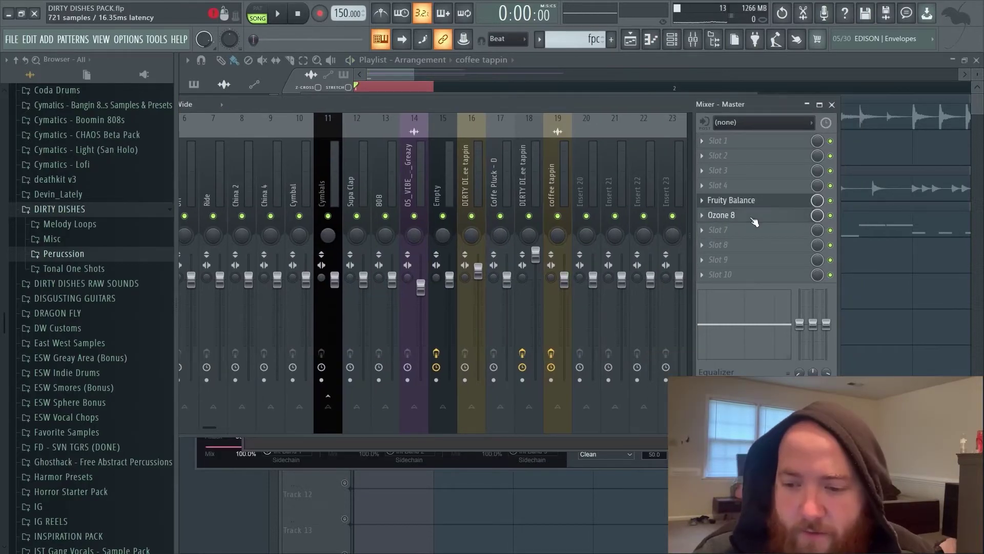
# Examine the Ozone 8 maximizer on the Master track and play the coffee tappin clip through the master chain
pyautogui.click(750, 217)
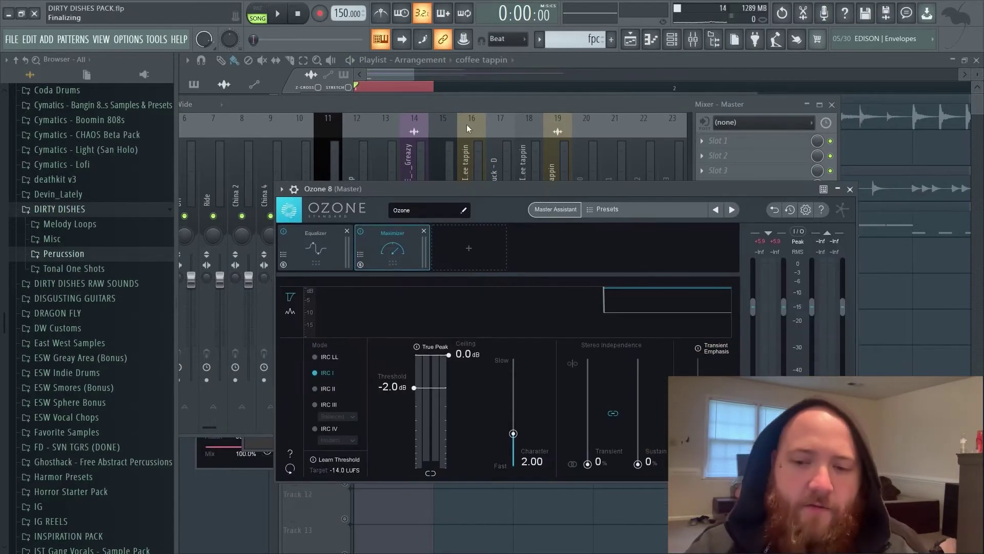
pyautogui.click(389, 72)
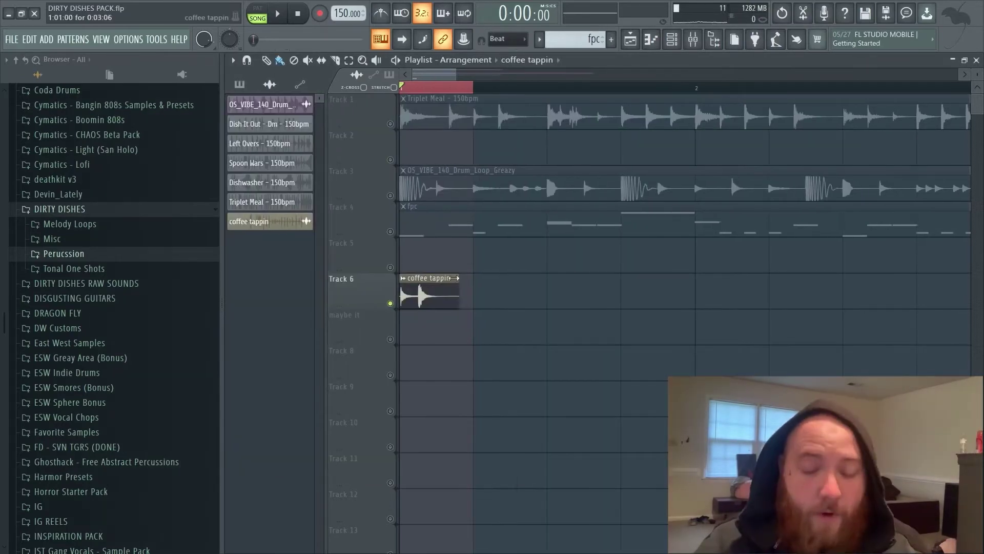
pyautogui.click(693, 40)
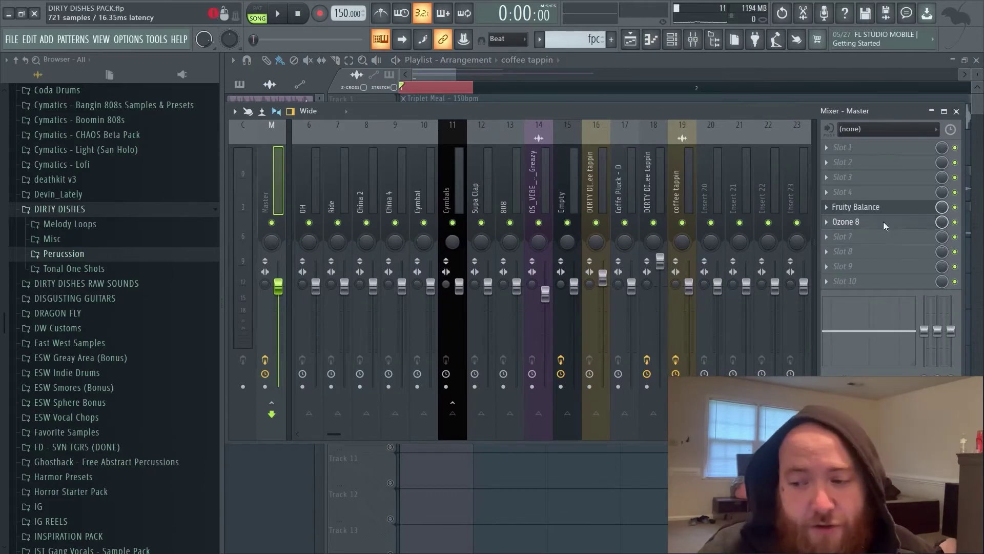
pyautogui.press('space')
pyautogui.press('space')
pyautogui.click(281, 171)
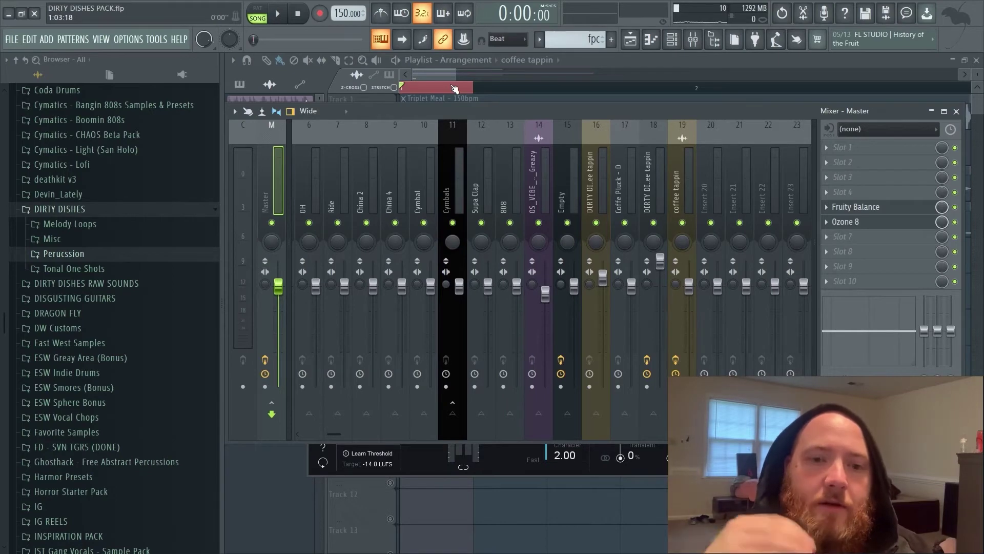
# Try placing copies of the coffee tappin clip further along Track 6 and play the loop
pyautogui.moveTo(455, 78)
pyautogui.mouseDown()
pyautogui.moveTo(468, 79)
pyautogui.moveTo(455, 78)
pyautogui.mouseUp()
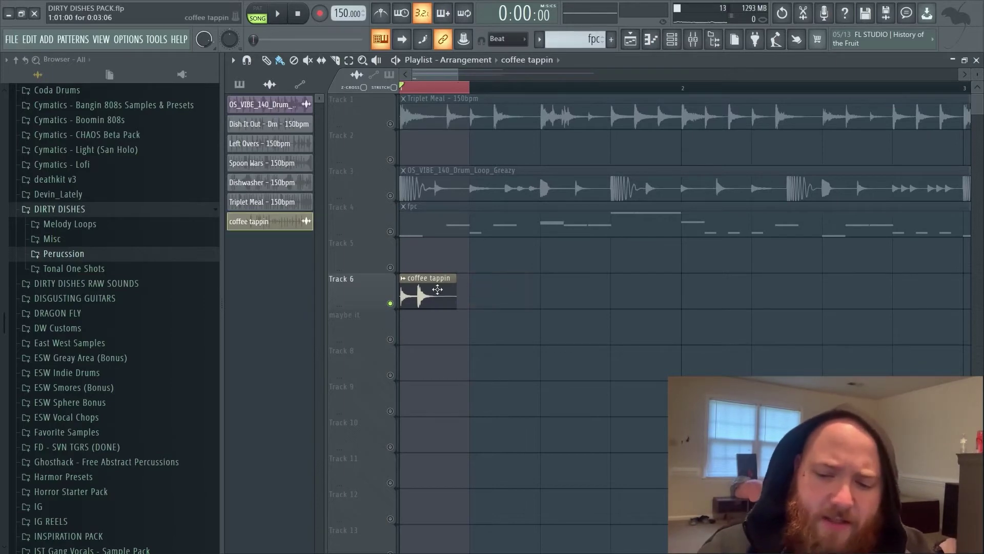
pyautogui.doubleClick(436, 290)
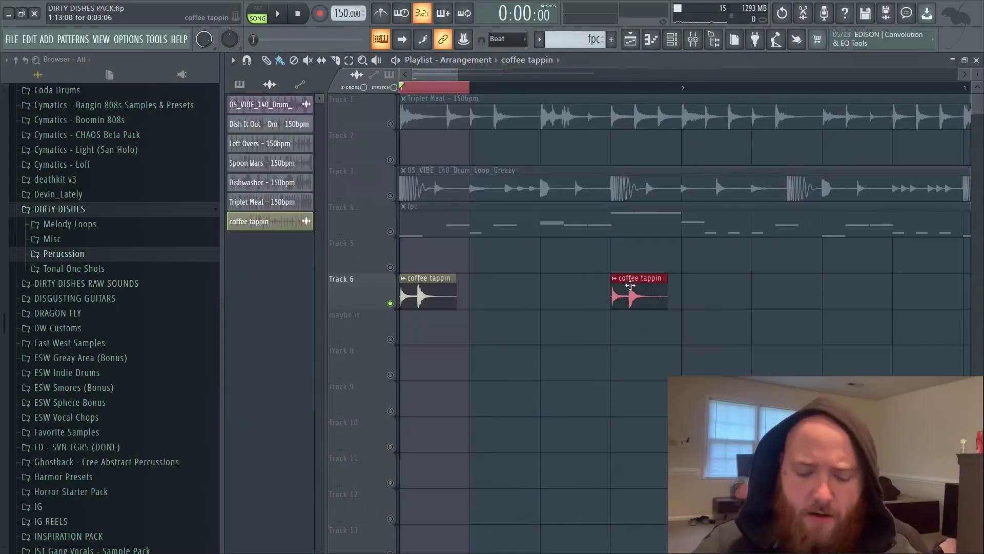
pyautogui.rightClick(641, 291)
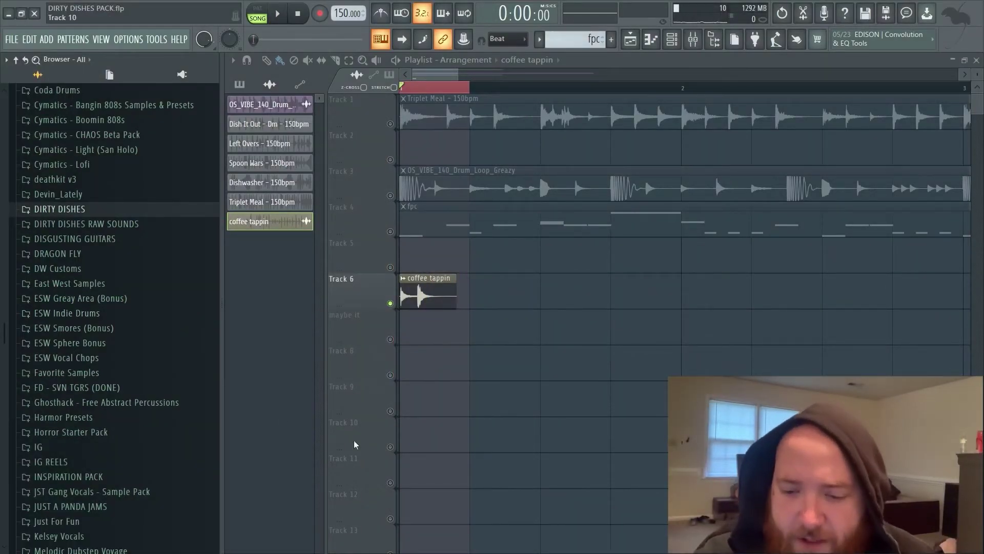
pyautogui.press('space')
pyautogui.click(546, 291)
pyautogui.rightClick(564, 291)
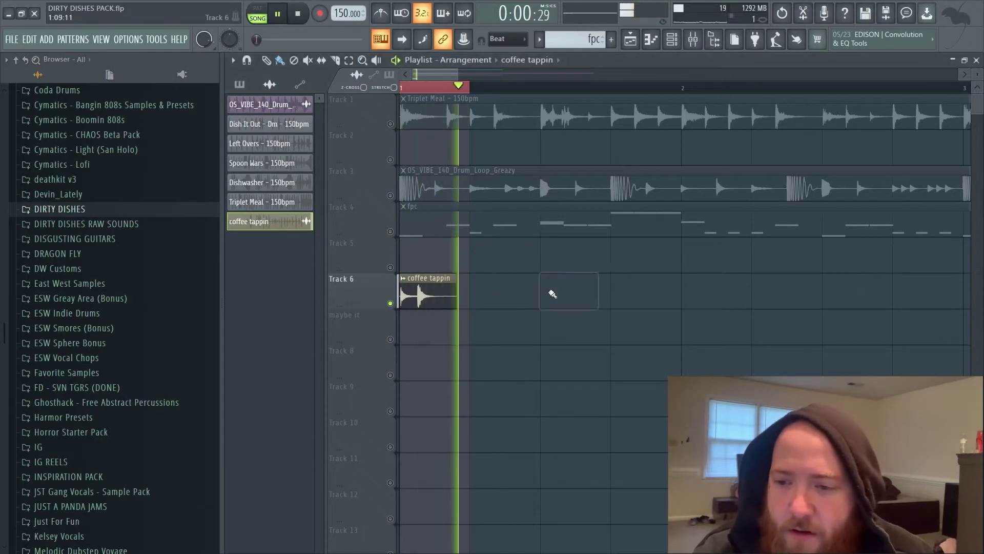
pyautogui.press('space')
# Arm the Master mixer track for disk recording and render the processed coffee tap to a new audio clip
pyautogui.press('F9')
pyautogui.click(281, 186)
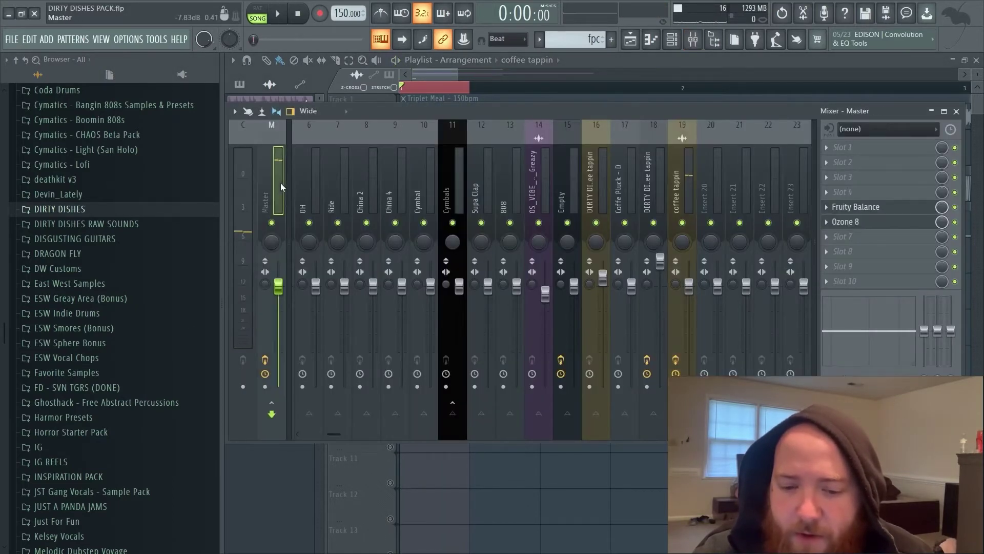
pyautogui.click(265, 387)
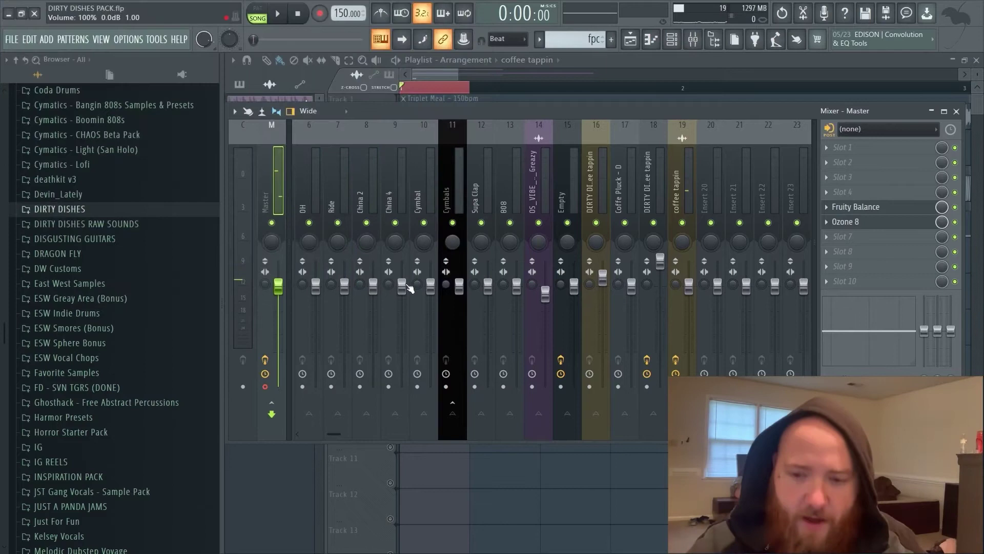
pyautogui.hotkey('alt', 'r')
pyautogui.press('Return')
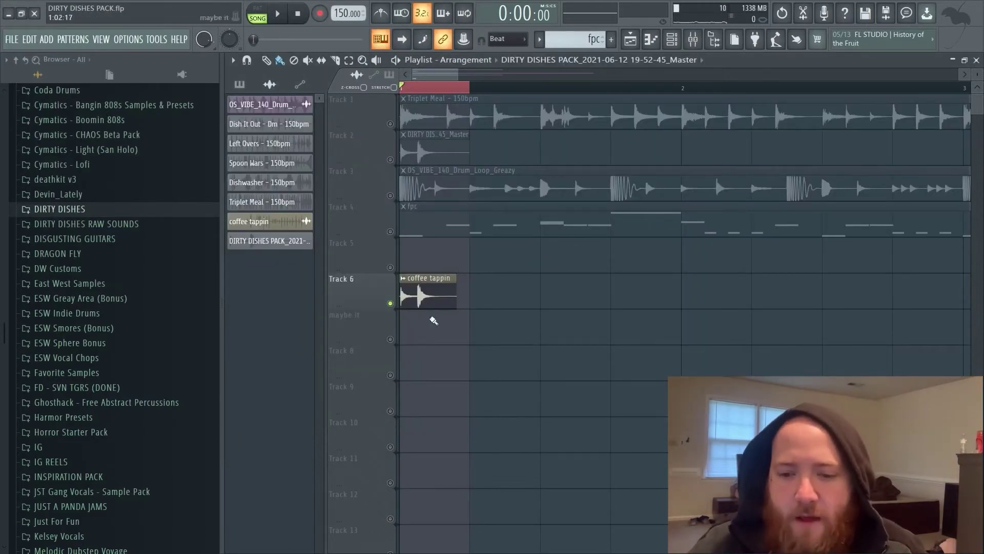
# Replace the original coffee tappin clip on Track 6 with the rendered Master clip and reverse it
pyautogui.rightClick(433, 299)
pyautogui.doubleClick(425, 297)
pyautogui.click(444, 270)
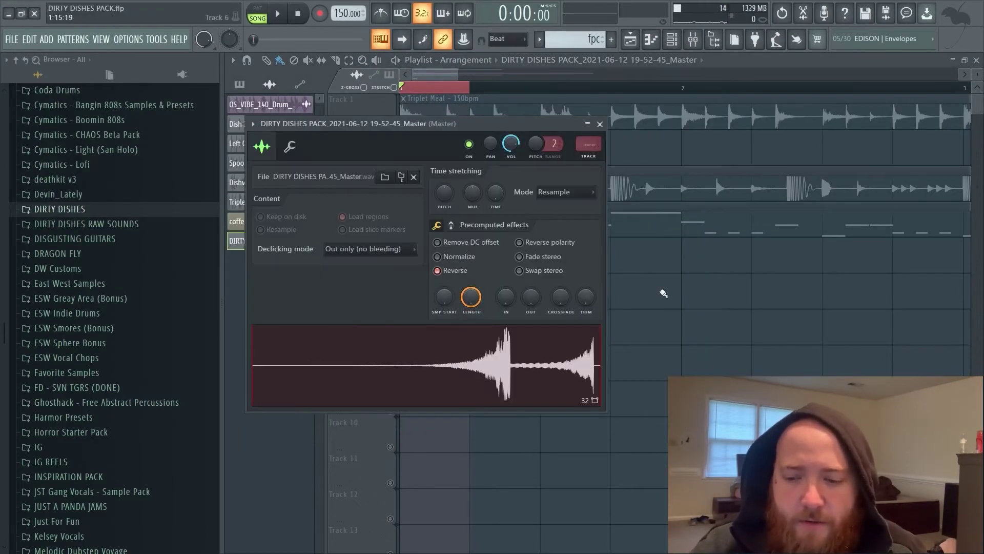
pyautogui.click(600, 123)
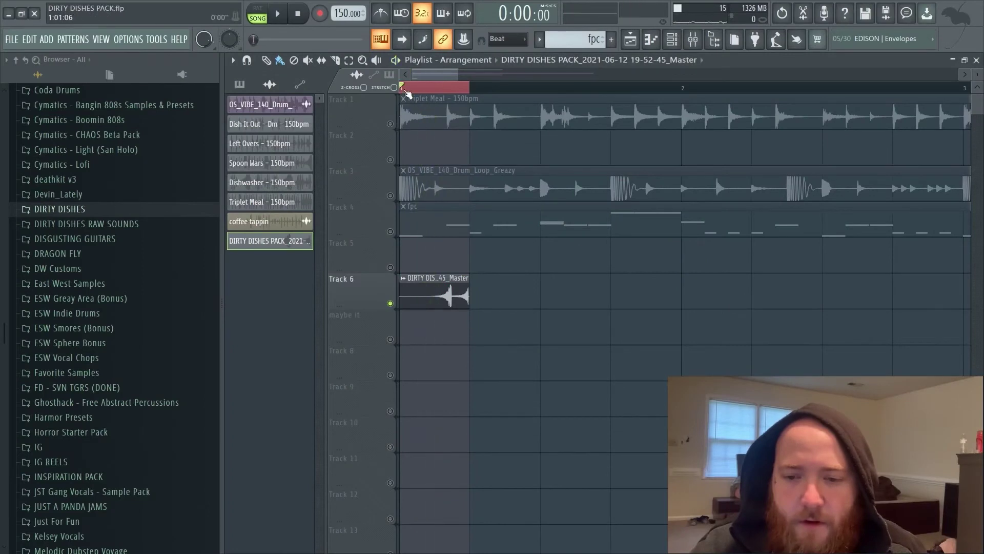
# Set the playlist time selection to the whole first bar and time-stretch the reversed clip to fill it
pyautogui.moveTo(403, 89); pyautogui.dragTo(707, 149)
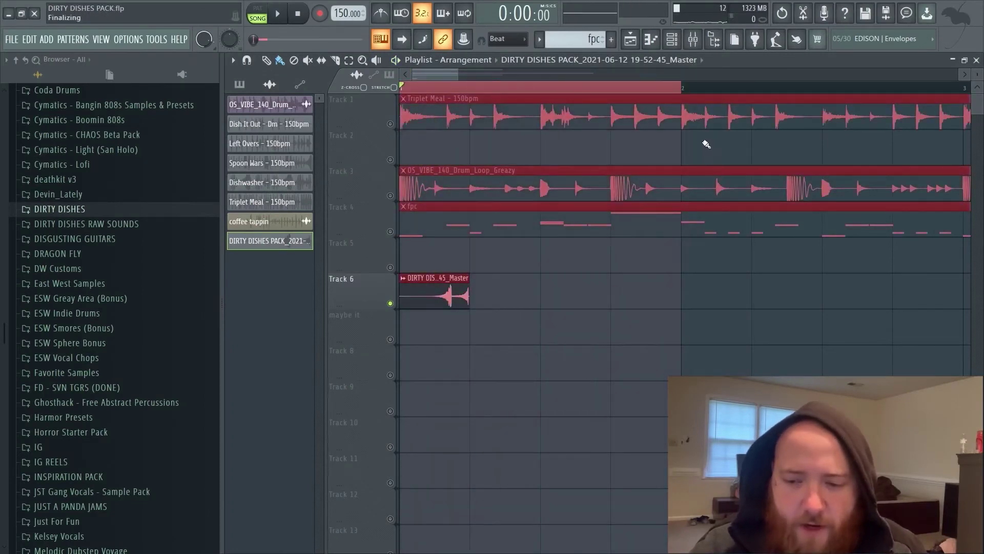
pyautogui.click(623, 303)
pyautogui.rightClick(622, 303)
pyautogui.doubleClick(463, 291)
pyautogui.moveTo(484, 127); pyautogui.dragTo(514, 403)
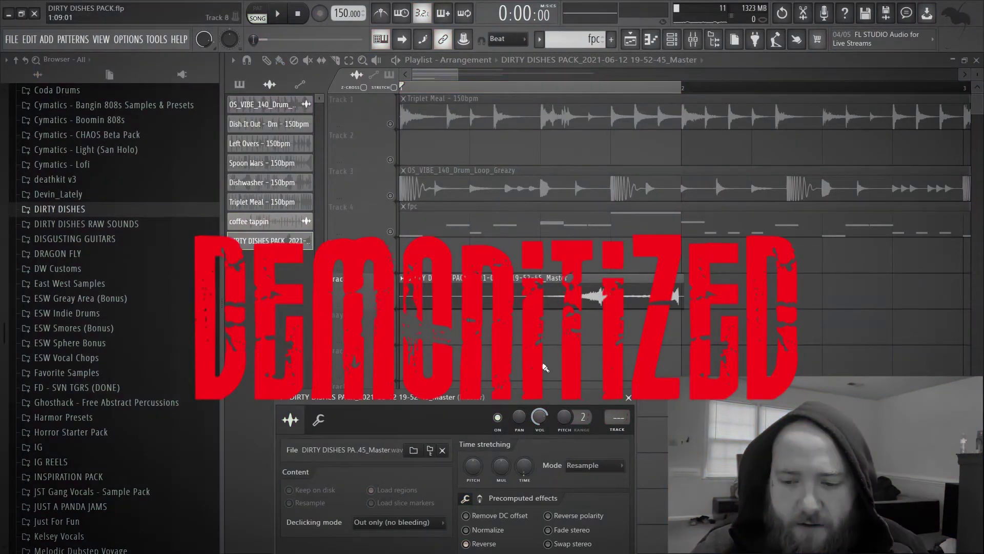
# Audition the reversed Master clip on Track 6 and trim its end to beat 4, leaving only the first swell
pyautogui.click(628, 397)
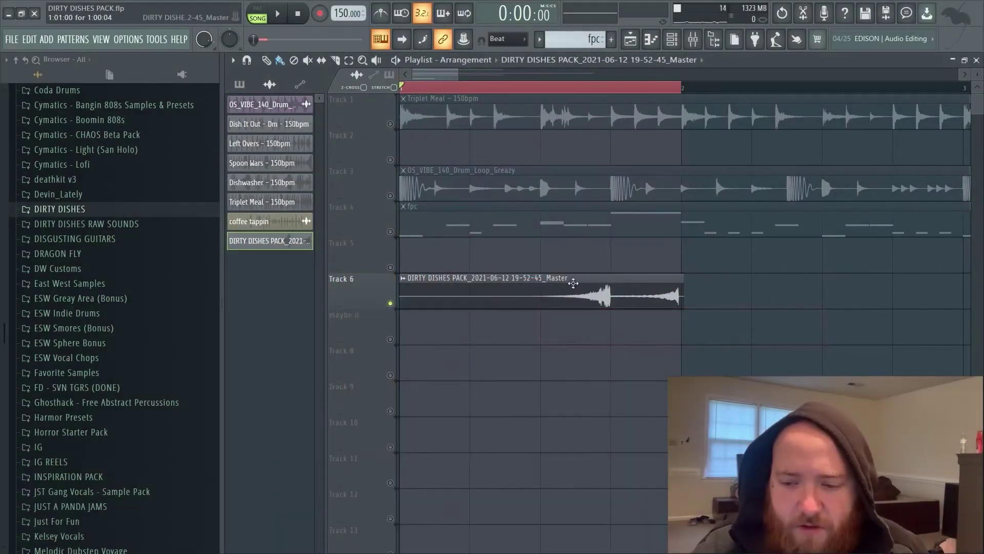
pyautogui.press('space')
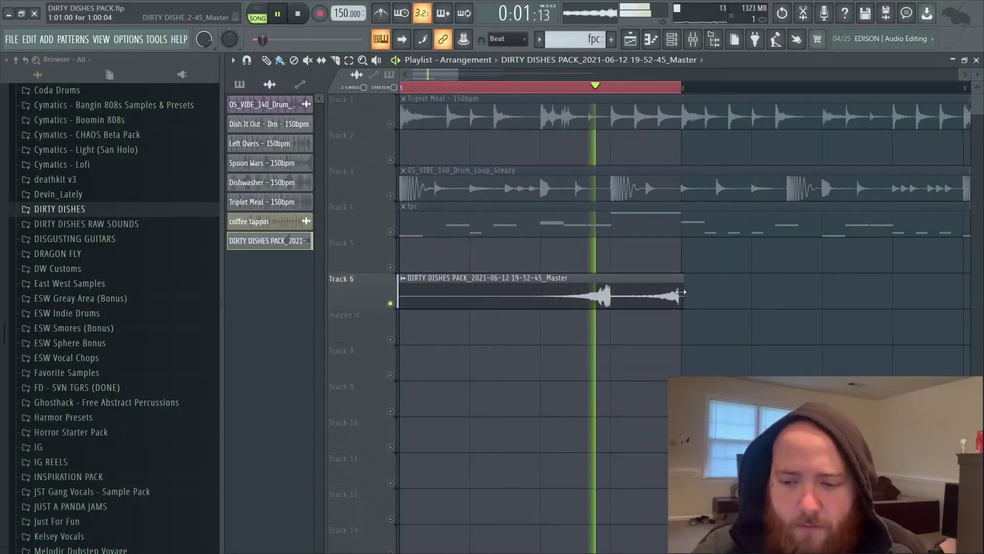
pyautogui.press('space')
pyautogui.moveTo(683, 296); pyautogui.dragTo(623, 285)
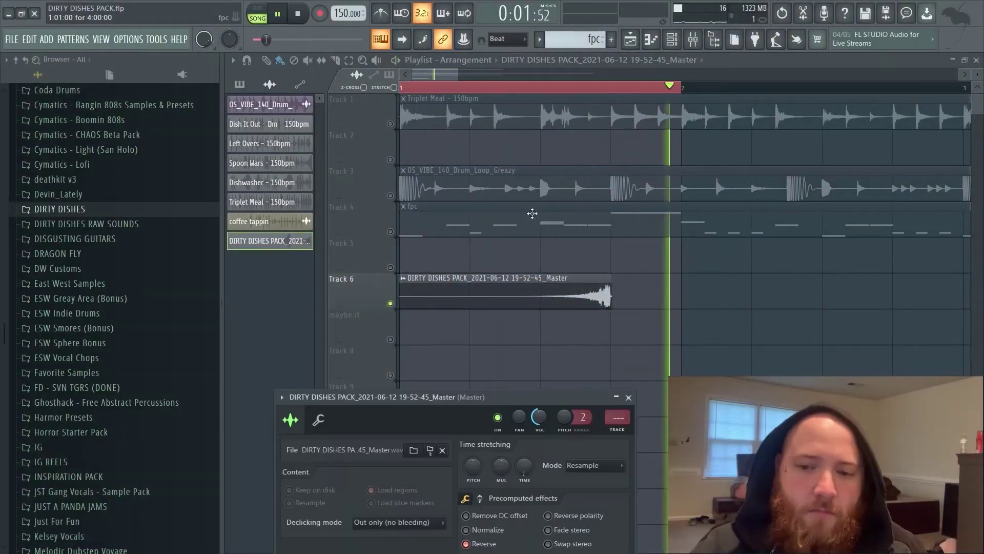
pyautogui.press('space')
# Add CamelCrusher with the Annihilate patch to the reversed clip's mixer track, set its master volume to -16 dB, and audition it over a roughly two-bar selection
pyautogui.click(405, 88)
pyautogui.moveTo(470, 87); pyautogui.dragTo(918, 148)
pyautogui.press('F9')
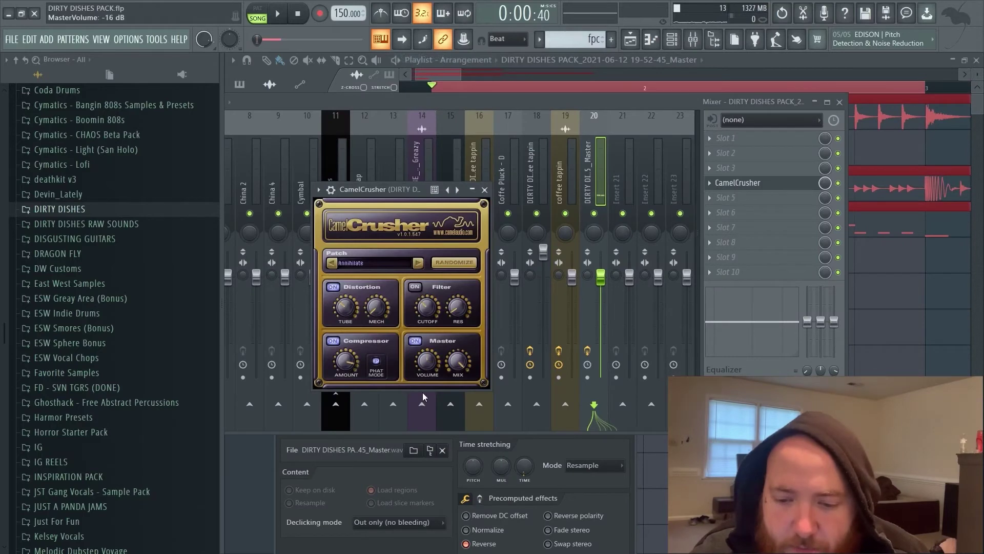
pyautogui.press('space')
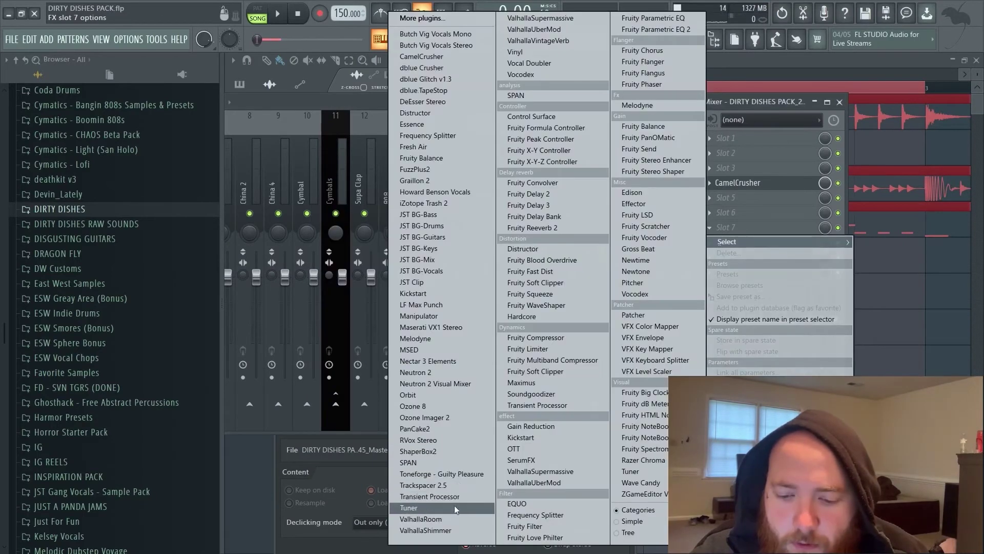
pyautogui.click(457, 519)
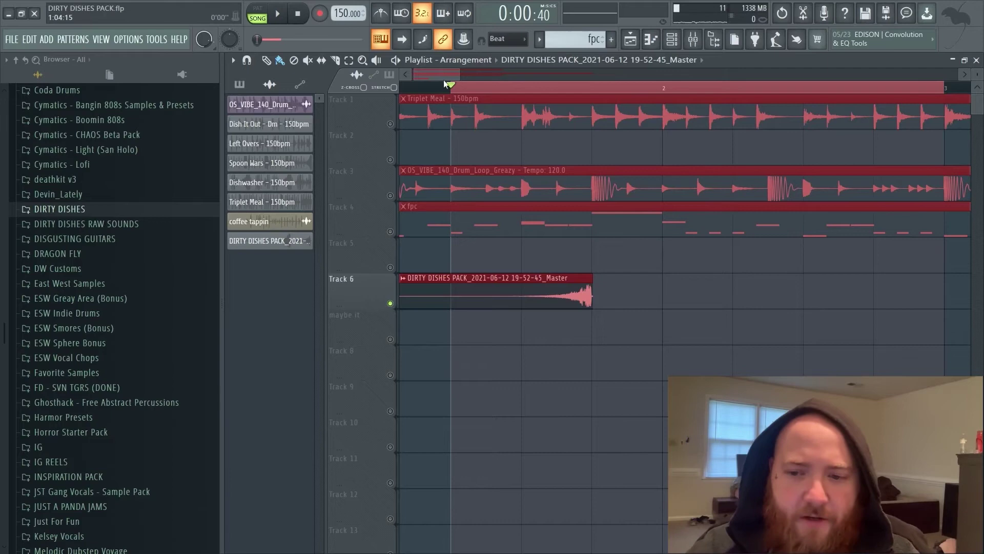
# Clear the playlist time selection and save the DIRTY DISHES PACK project
pyautogui.hscroll(-1, 451, 87)
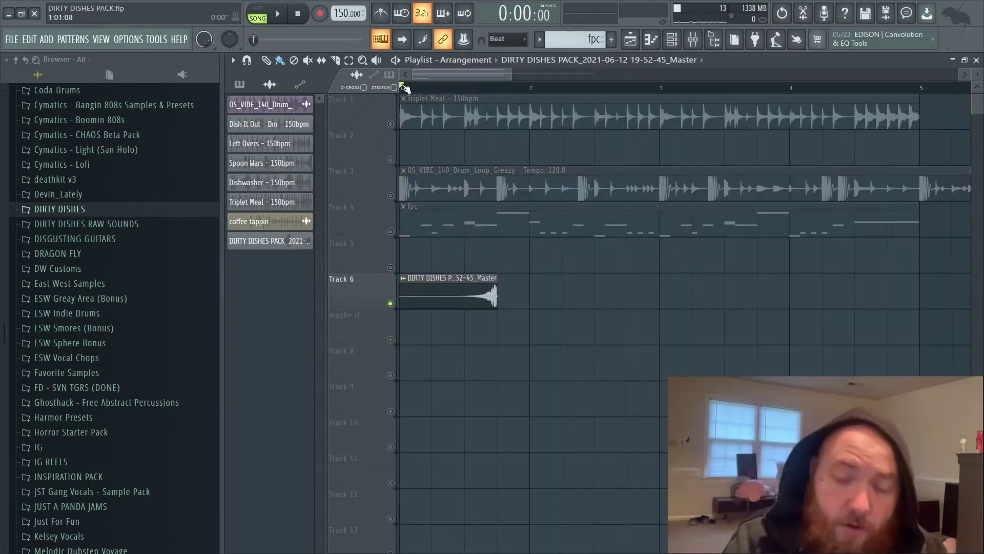
pyautogui.hotkey('ctrl', 's')
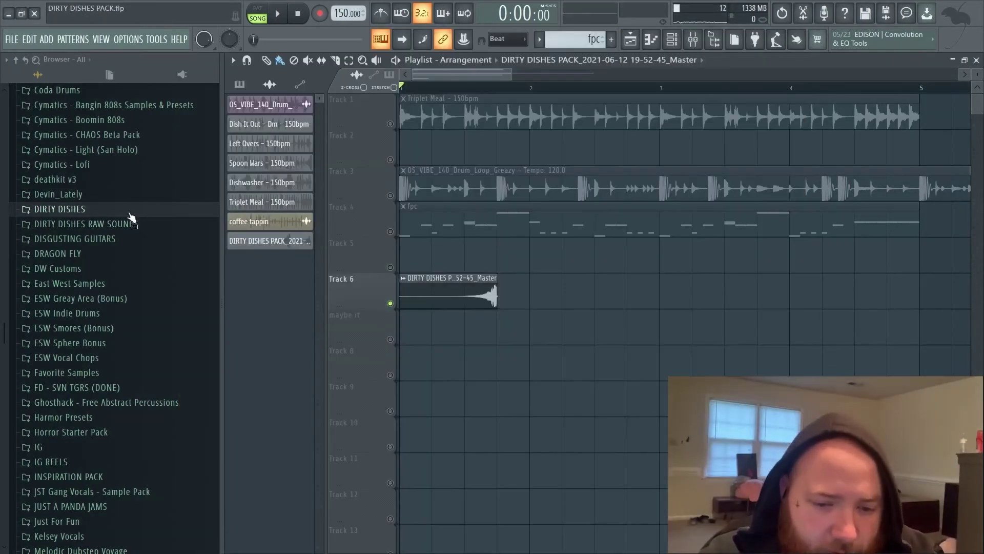
# Look through the DIRTY DISHES sample folder, including its Melody Loops, Perucssion and Tonal One Shots subfolders
pyautogui.click(129, 213)
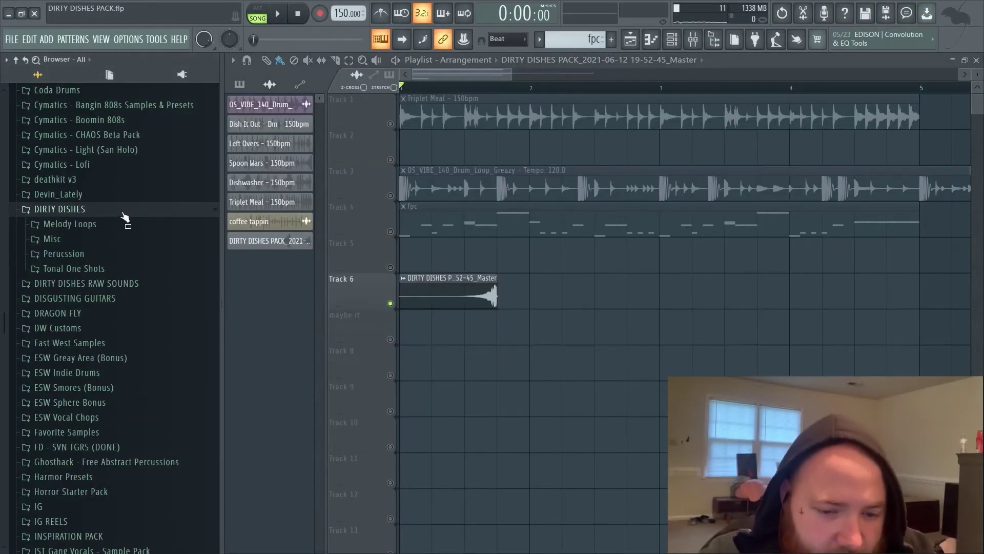
pyautogui.click(102, 229)
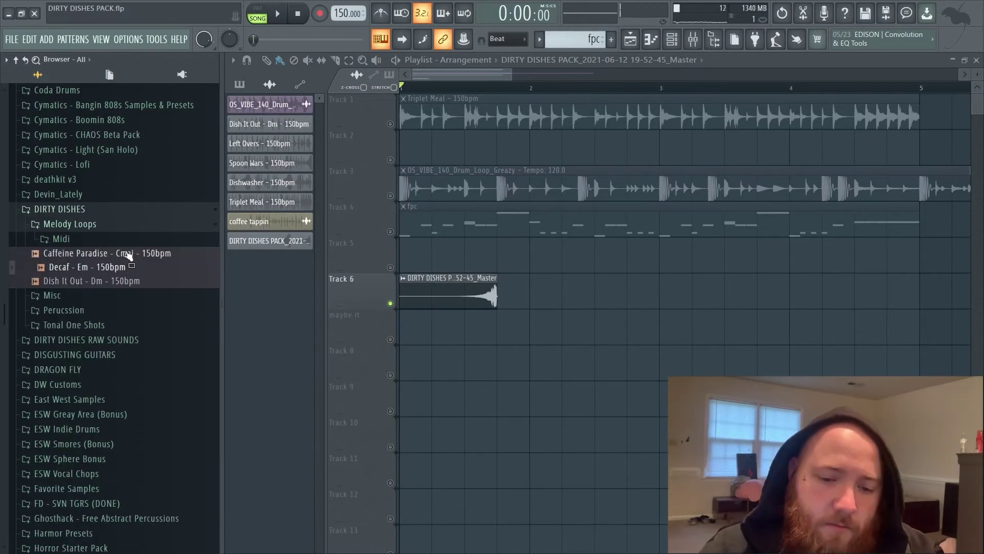
pyautogui.click(121, 253)
pyautogui.click(97, 224)
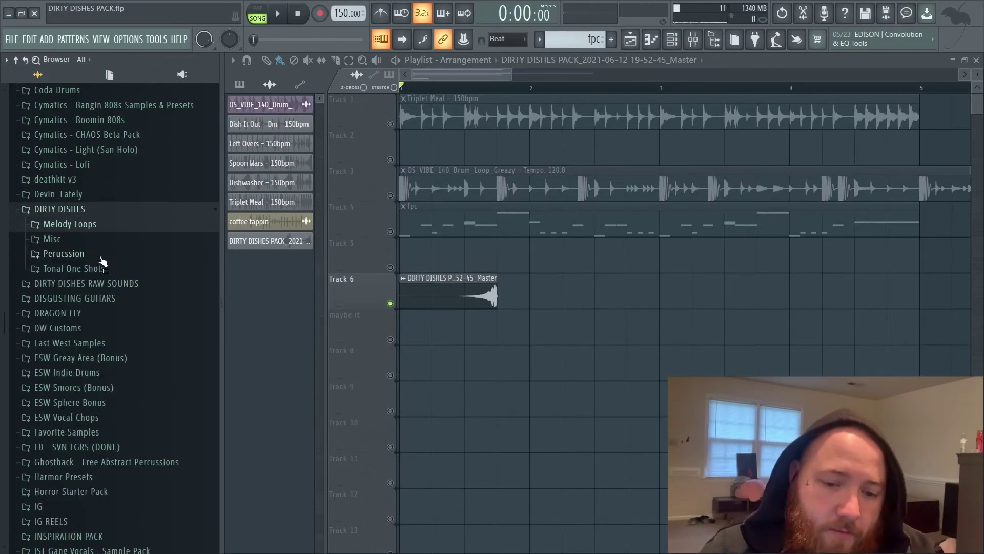
pyautogui.click(102, 253)
pyautogui.click(103, 269)
pyautogui.click(103, 272)
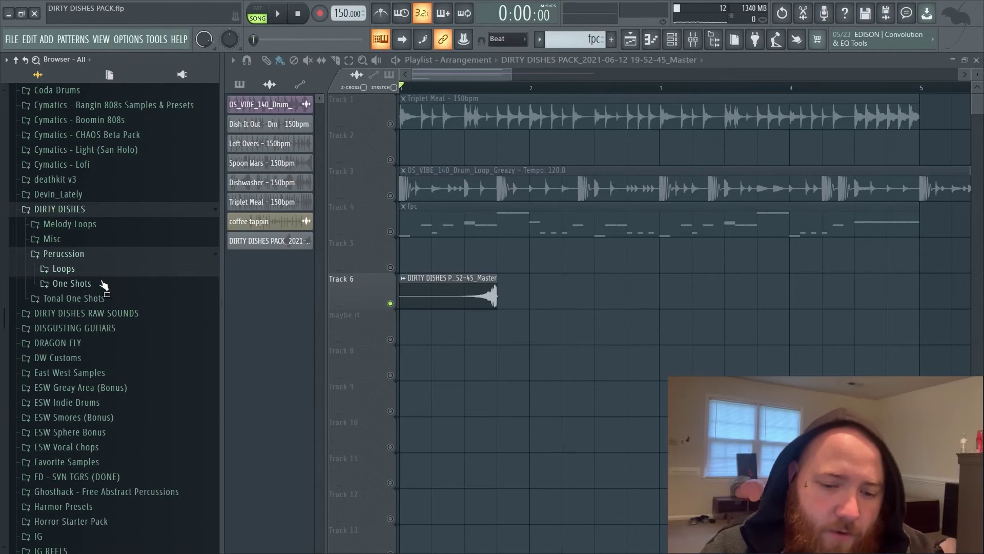
pyautogui.click(103, 285)
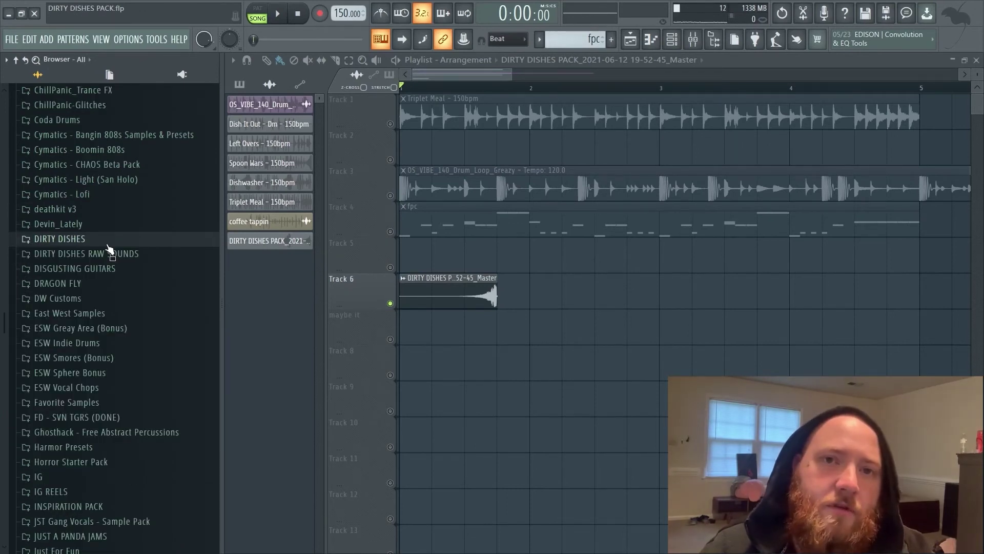
pyautogui.click(107, 241)
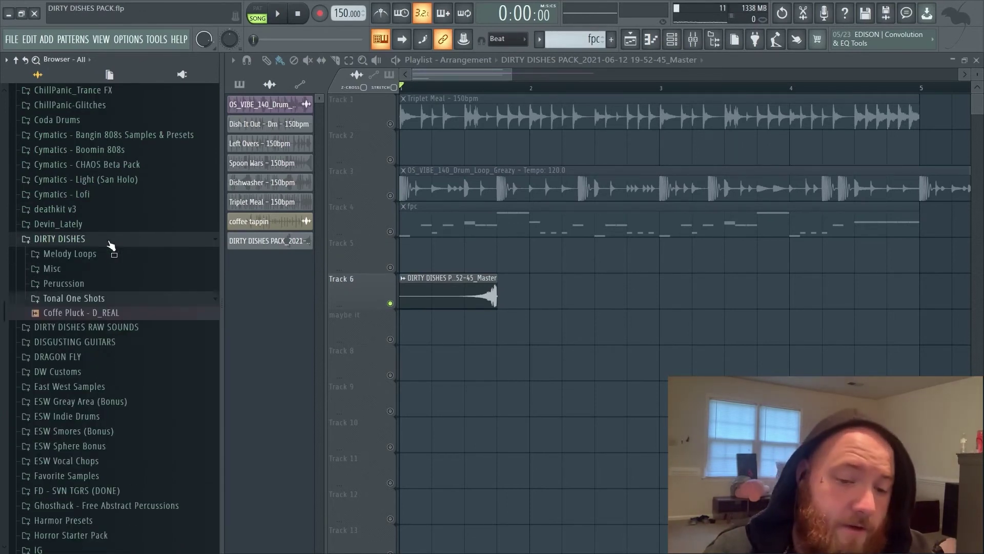
pyautogui.click(104, 241)
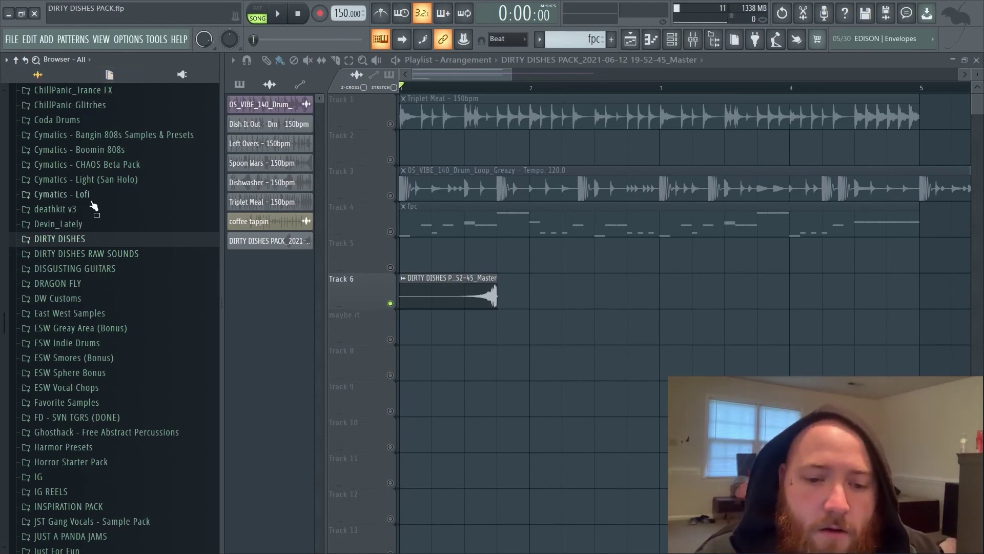
pyautogui.scroll(4, 96, 218)
pyautogui.scroll(-20, 96, 229)
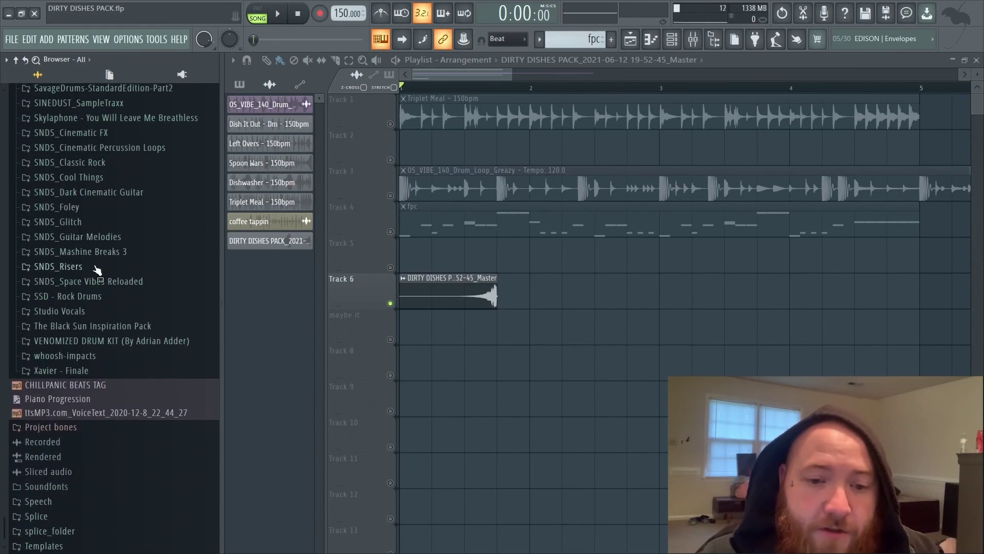
pyautogui.scroll(20, 95, 269)
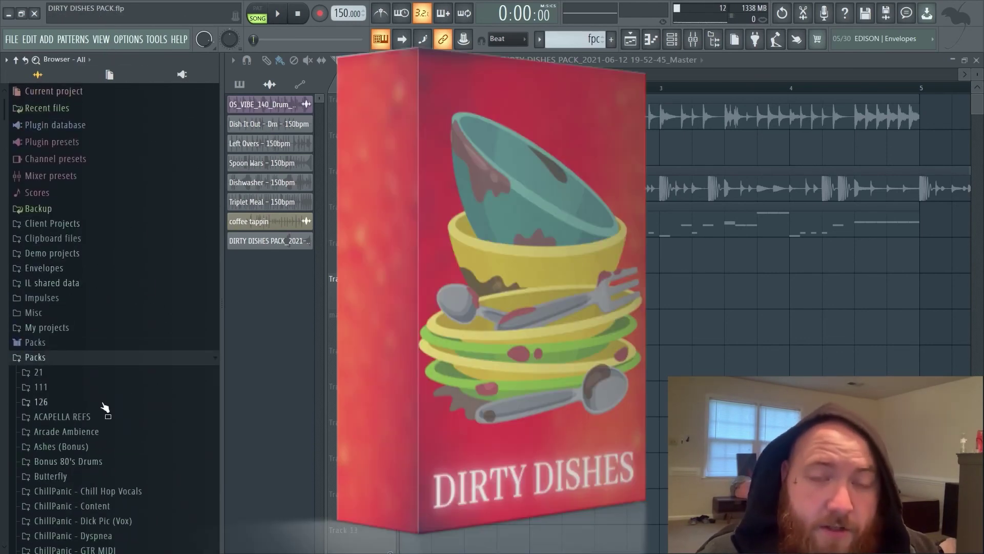
pyautogui.scroll(-12, 114, 365)
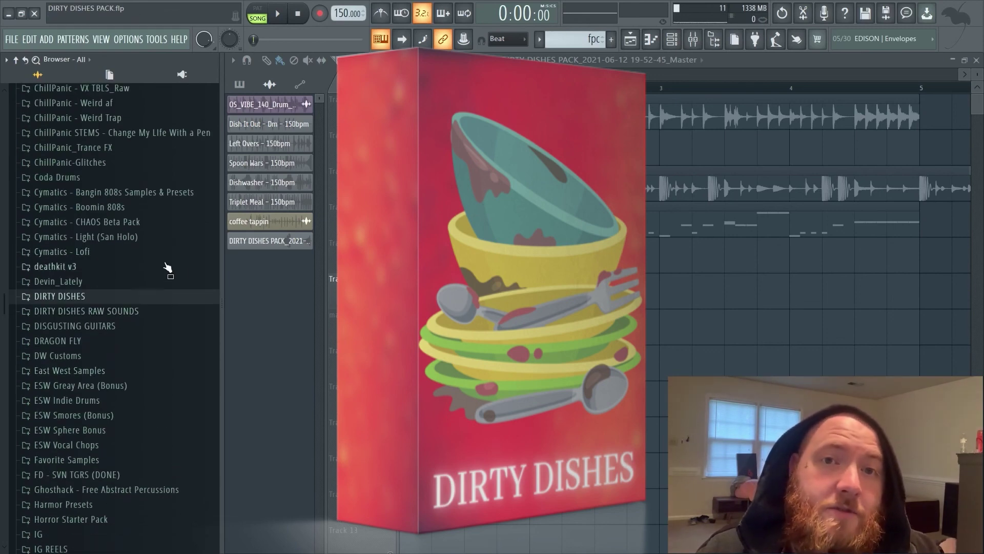
pyautogui.scroll(-15, 107, 245)
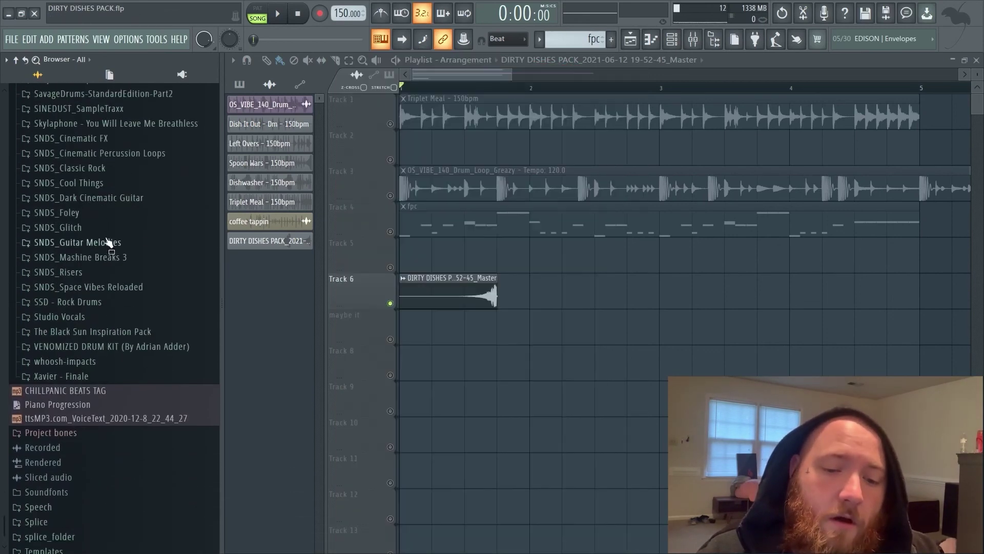
pyautogui.scroll(20, 122, 326)
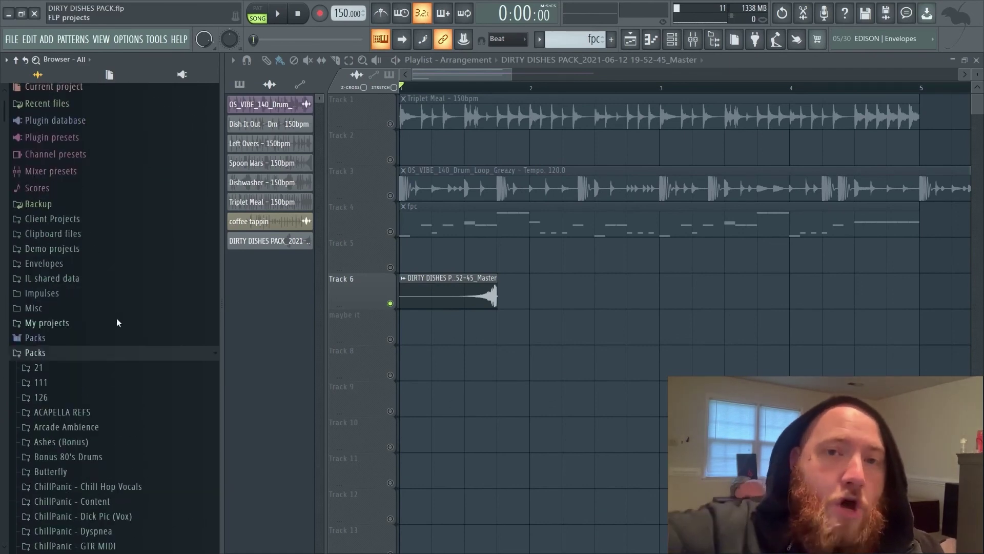